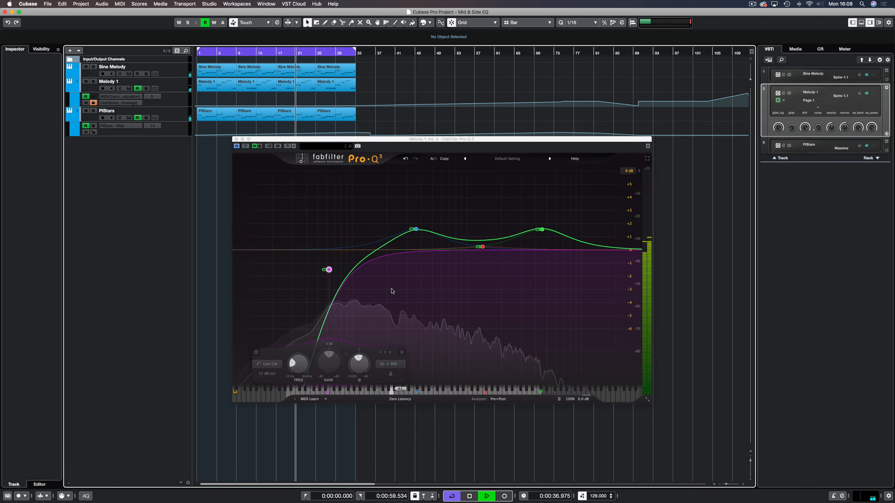
Solo the Melody 1 track and compare the equalizer's A and B states, ending on the state with the Mid low cut.
left_click(94, 82)
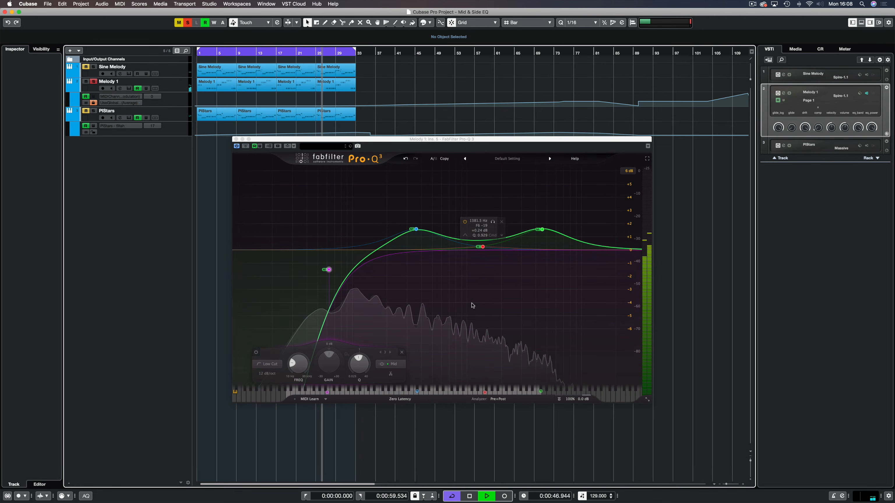
mouse_move(329, 270)
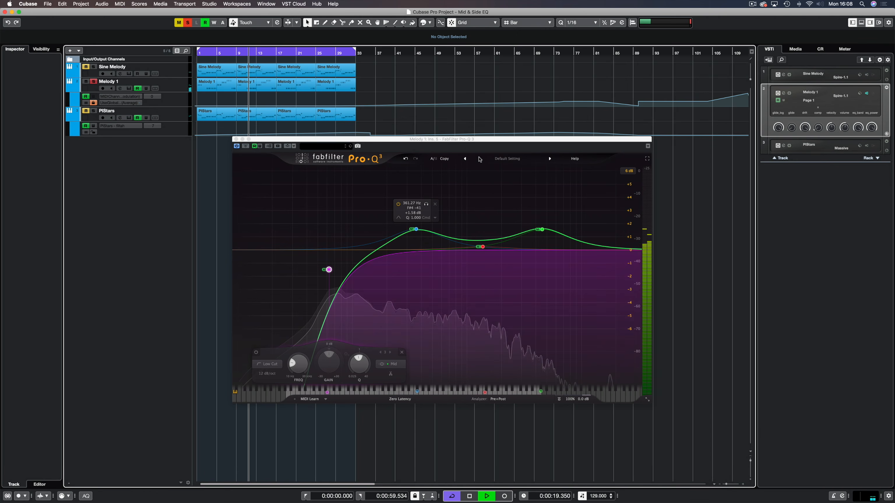
left_click(327, 270)
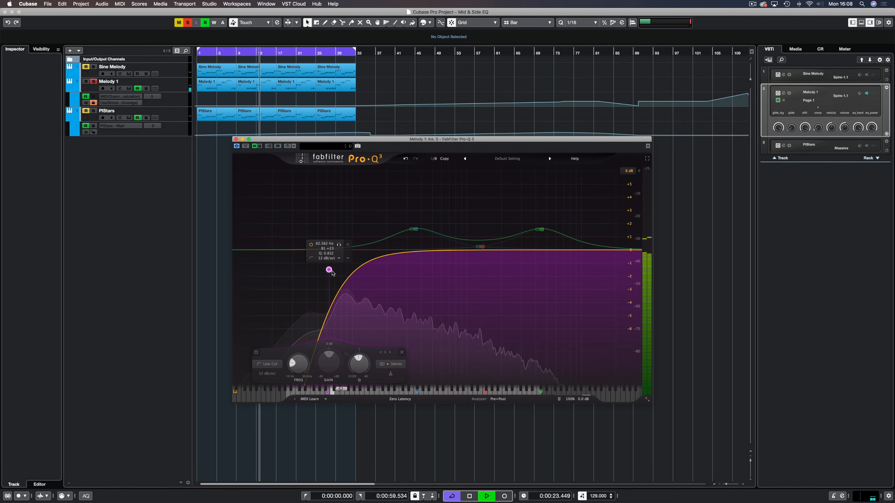
left_click(406, 158)
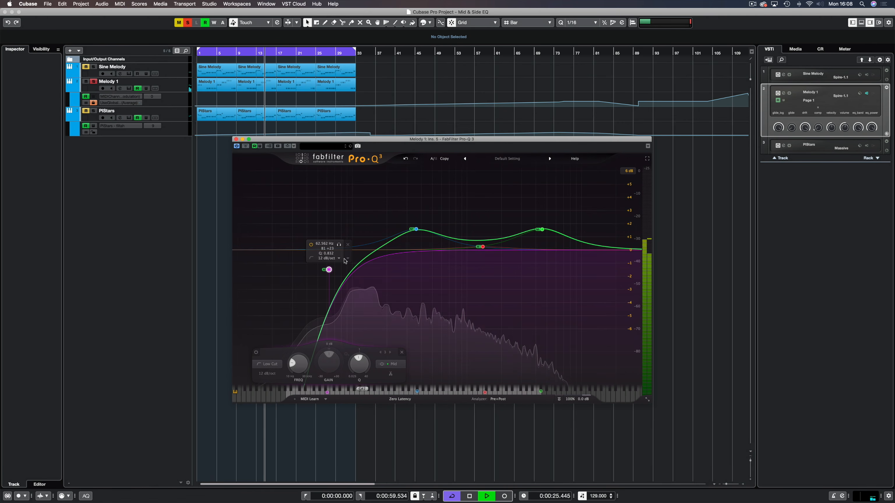
Sweep the Mid low-cut band through the high frequencies and settle it at about 88 Hz with a Q of about 0.585.
left_click_drag(328, 271, 529, 293)
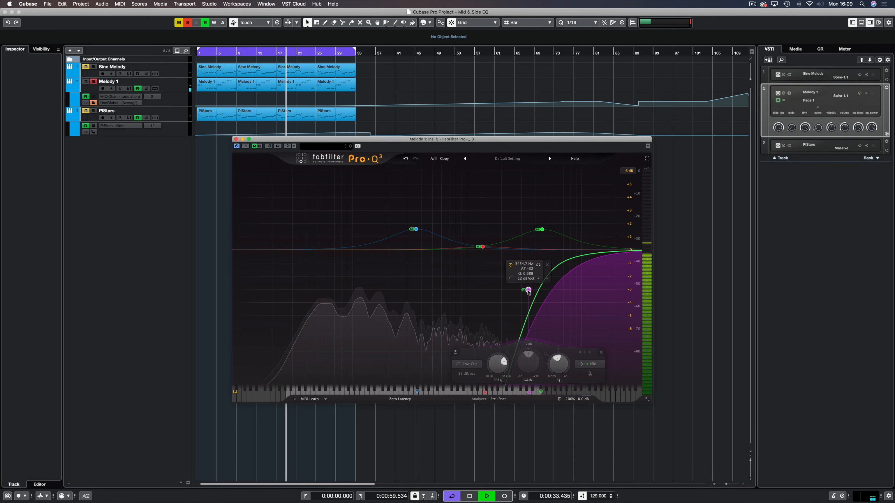
left_click_drag(528, 292, 530, 291)
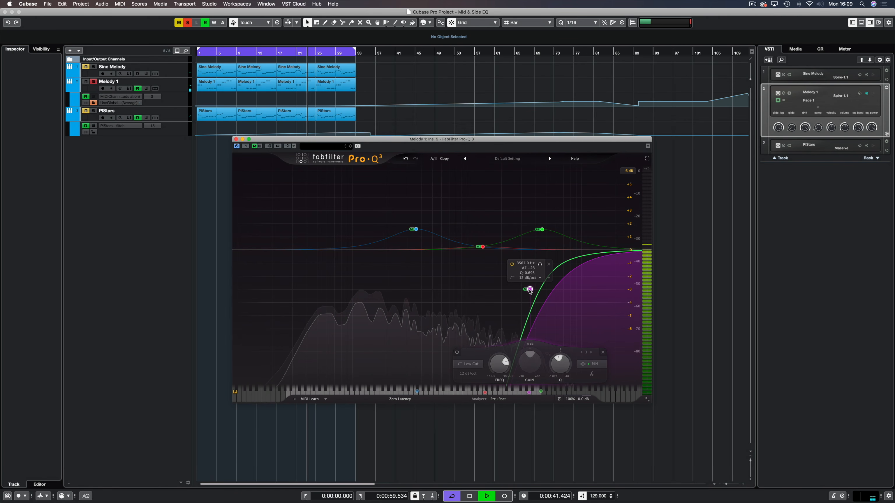
left_click_drag(530, 291, 558, 292)
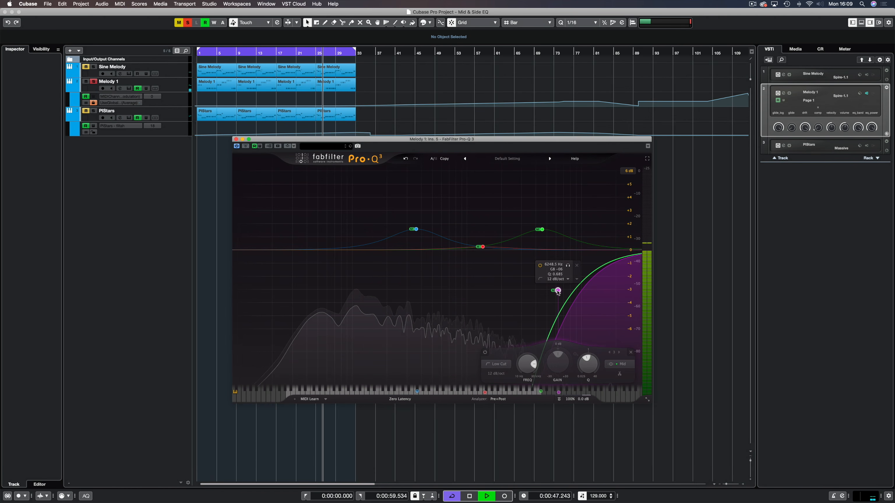
left_click_drag(557, 291, 354, 303)
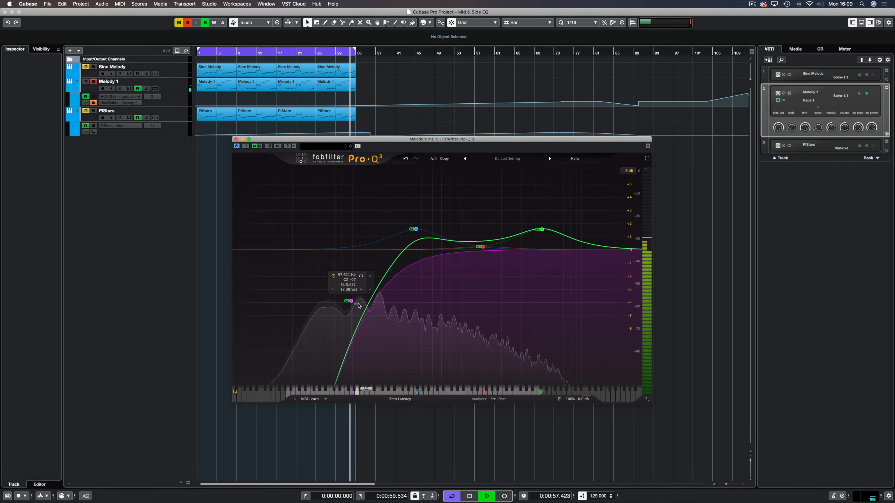
left_click_drag(352, 303, 346, 313)
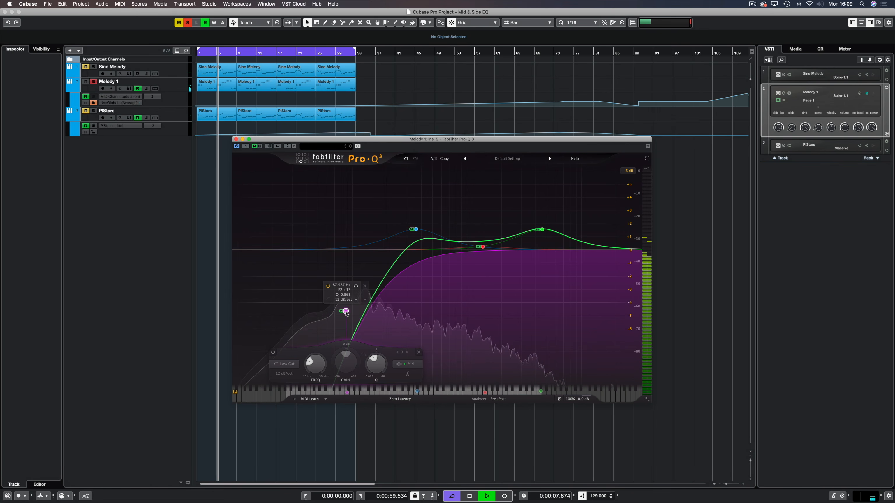
Unsolo Melody 1 to hear it in the full mix, solo it again and stop playback.
left_click(93, 82)
left_click(93, 81)
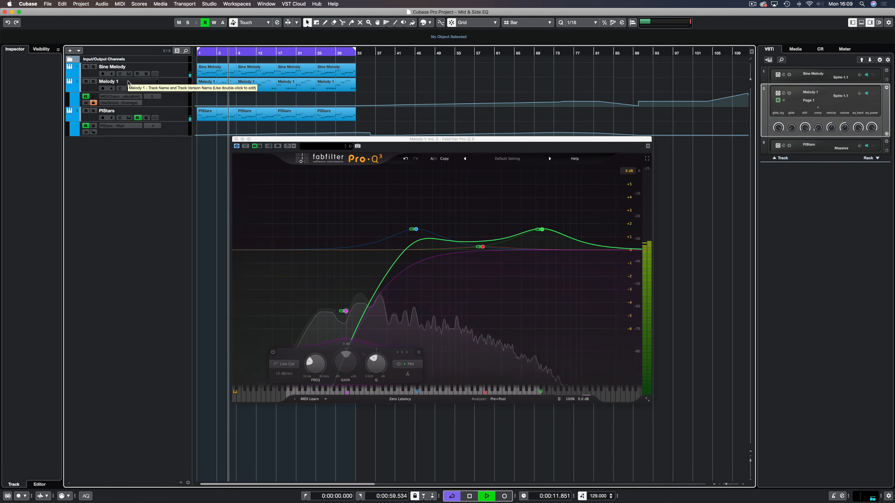
key("s")
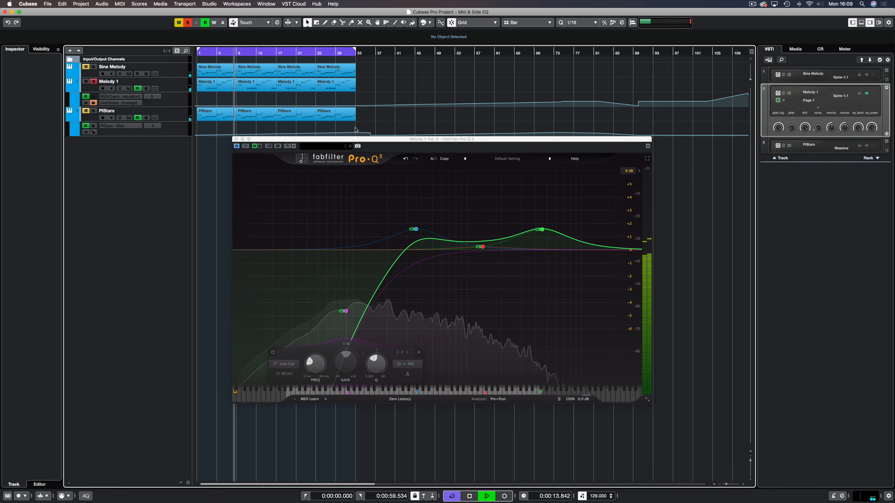
key("space")
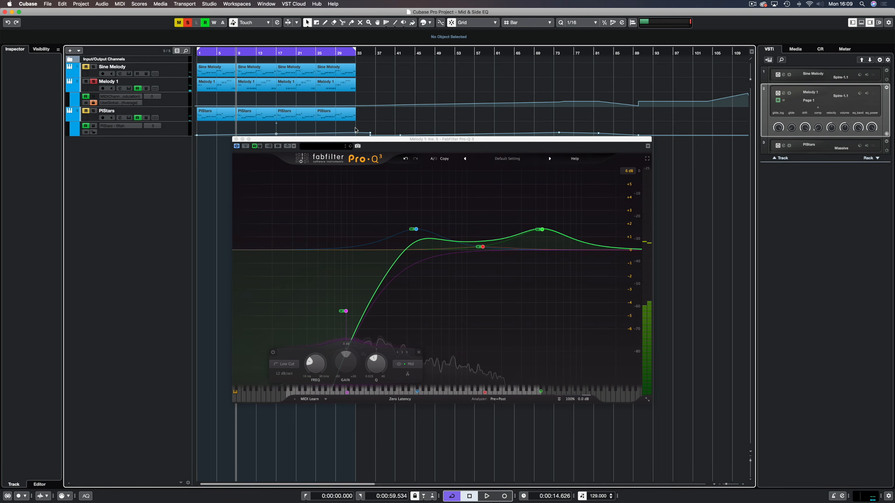
Switch the equalizer to its B state and move the Stereo low cut to about 136 Hz, Q about 0.588, during playback.
left_click(434, 159)
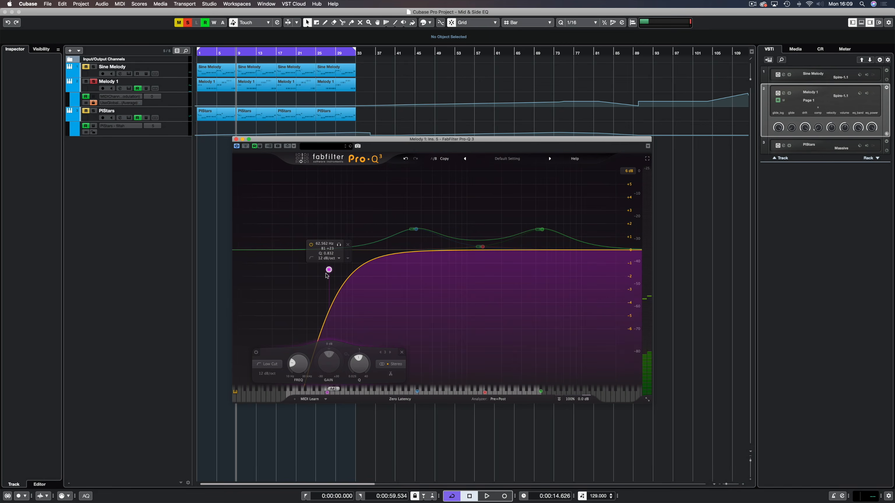
key("space")
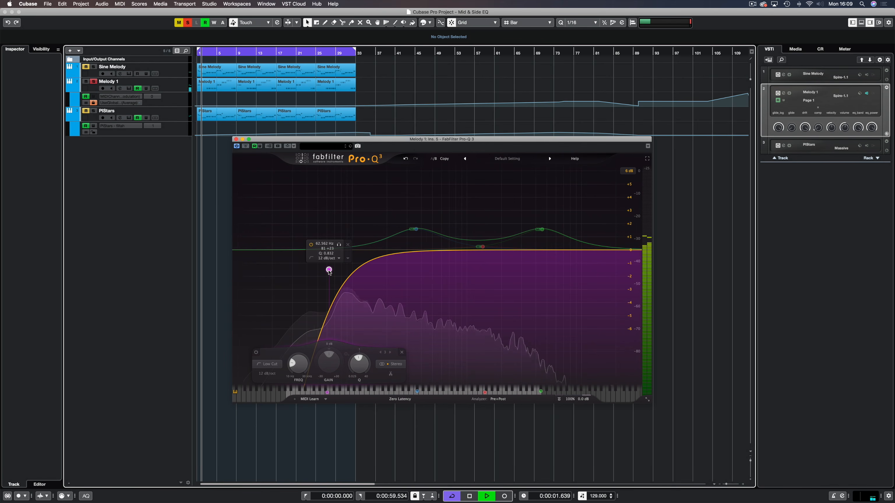
left_click_drag(329, 270, 367, 307)
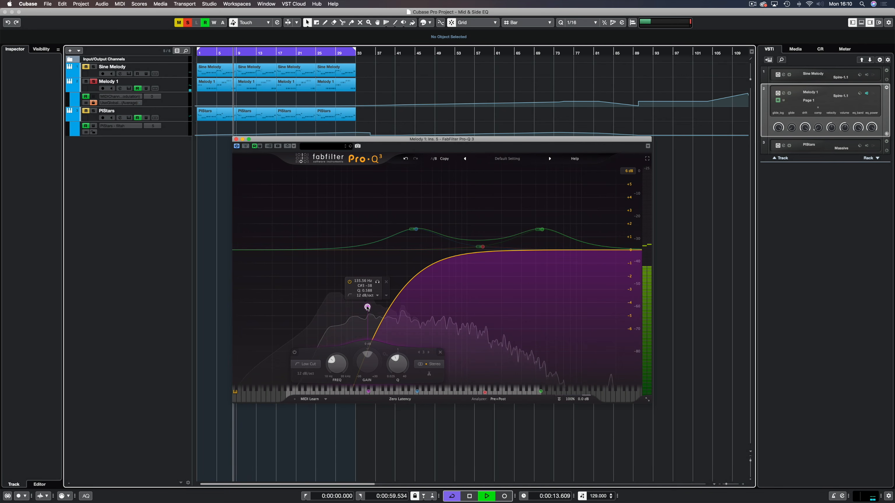
key("space")
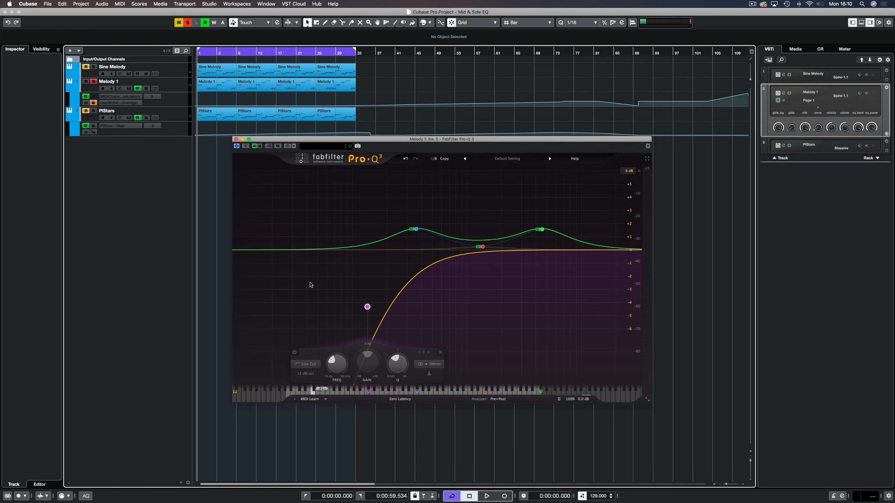
Unsolo Melody 1 and move the Stereo low cut to about 126 Hz, Q about 0.661, while the full mix plays.
left_click(94, 81)
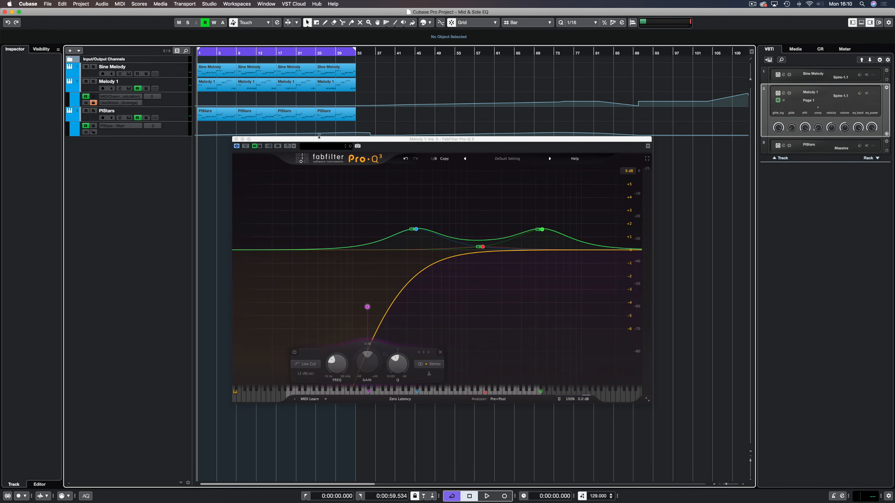
key("space")
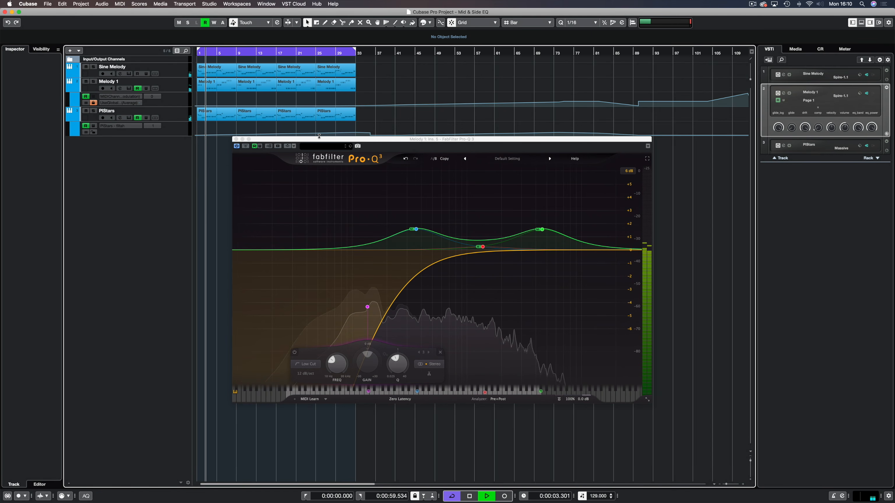
mouse_move(365, 305)
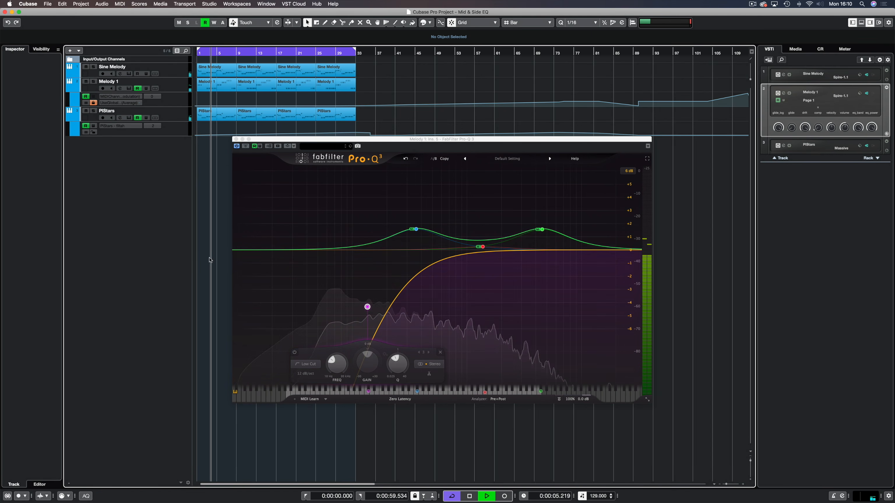
mouse_move(367, 306)
left_mouse_down()
mouse_move(328, 290)
mouse_move(364, 295)
left_mouse_up()
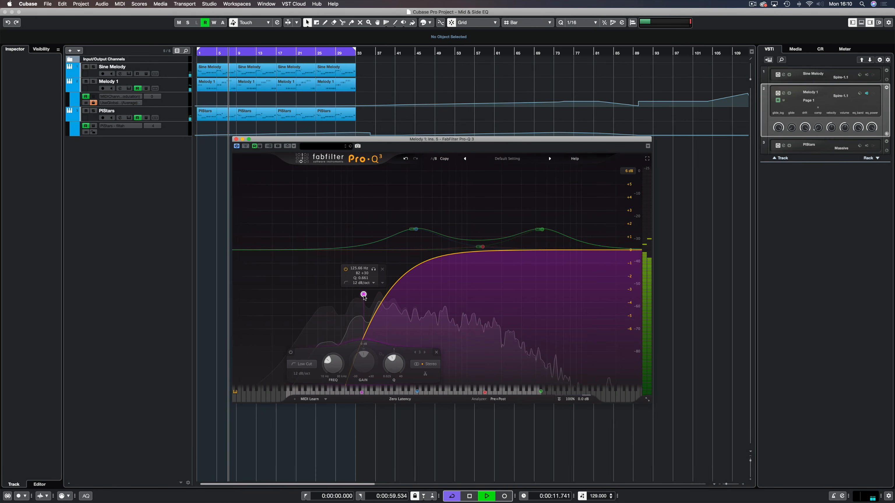
Compare with the A state's Mid low cut, and lower the B state's Stereo low cut to about 86 Hz.
left_click(433, 159)
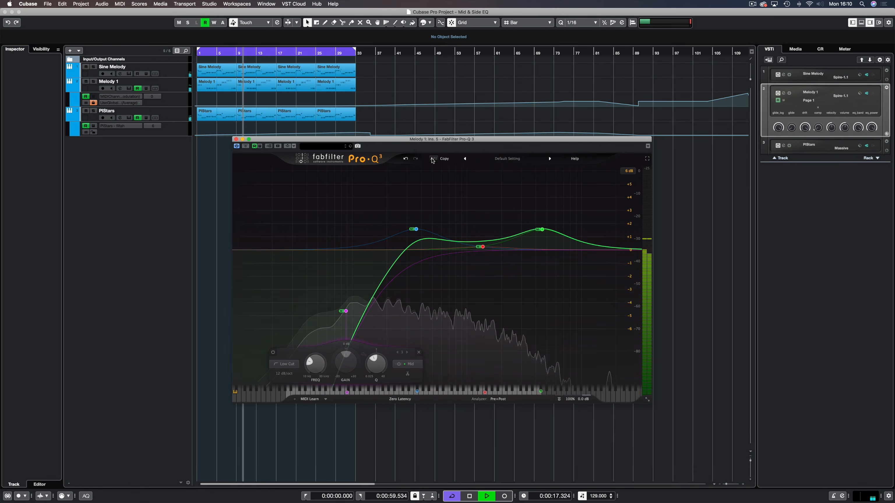
mouse_move(355, 315)
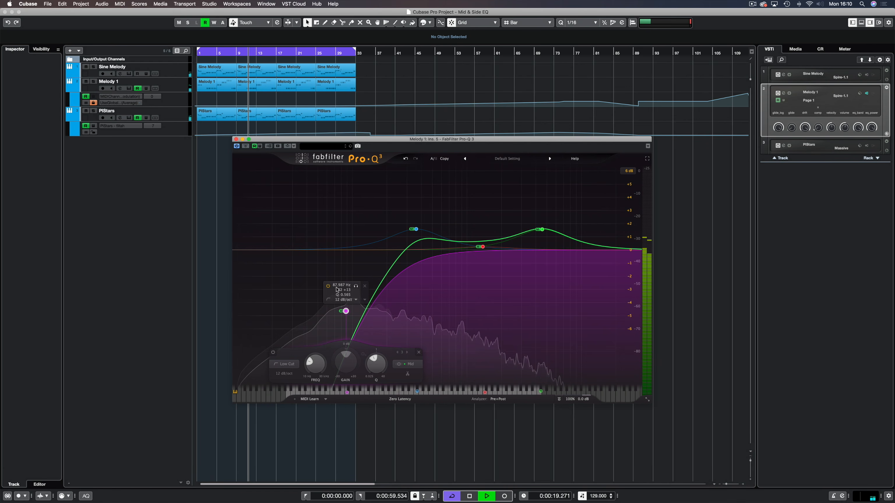
left_click(432, 159)
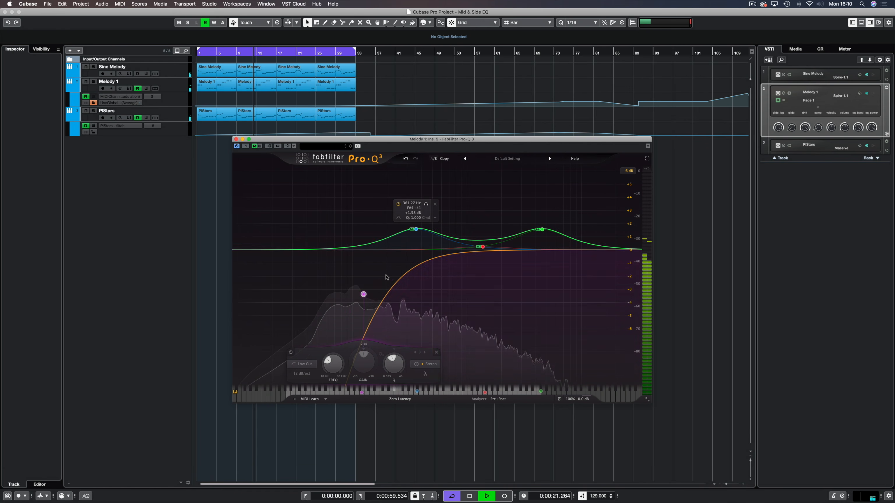
left_click_drag(363, 294, 345, 294)
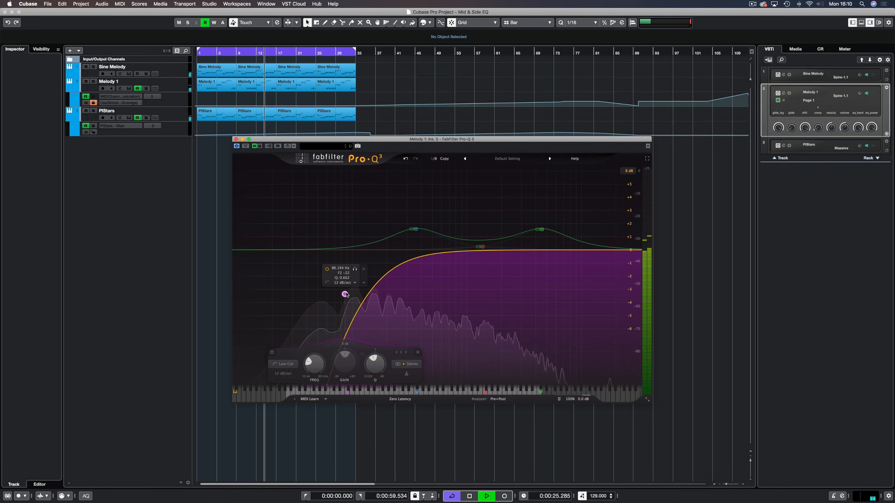
Switch the equalizer back to its A state, stop playback at the project start and close the plug-in window.
left_click(432, 160)
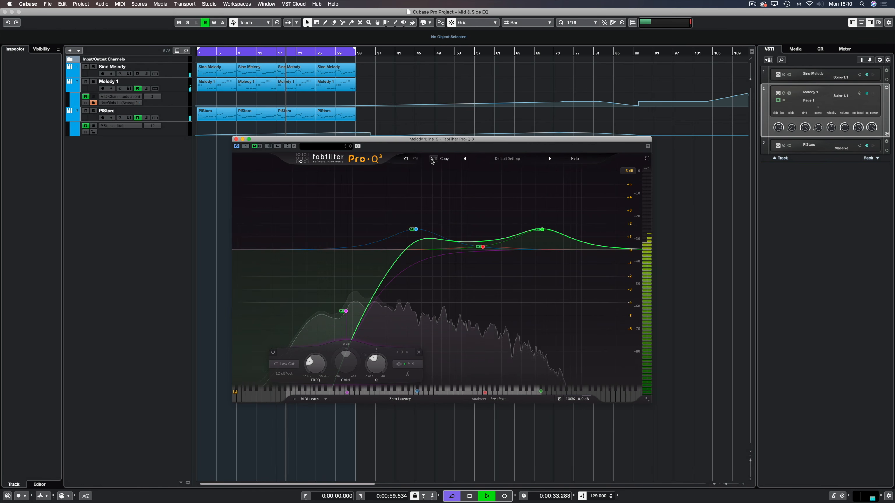
key("space")
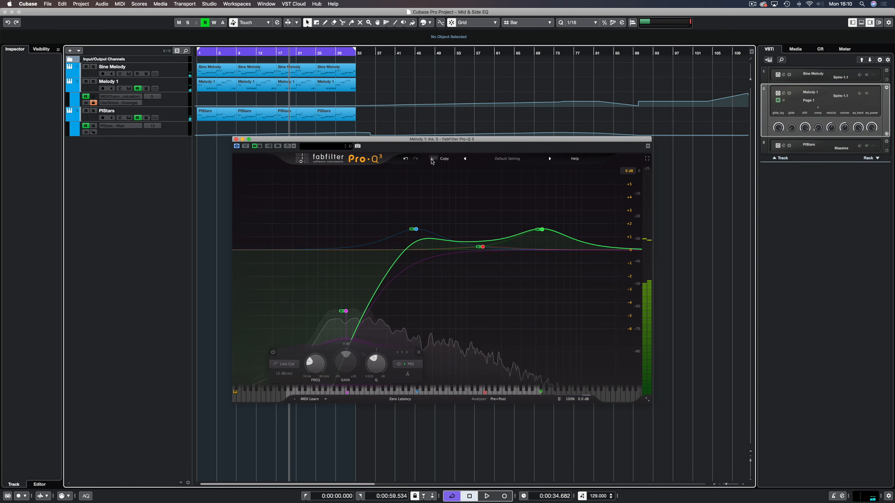
key("period")
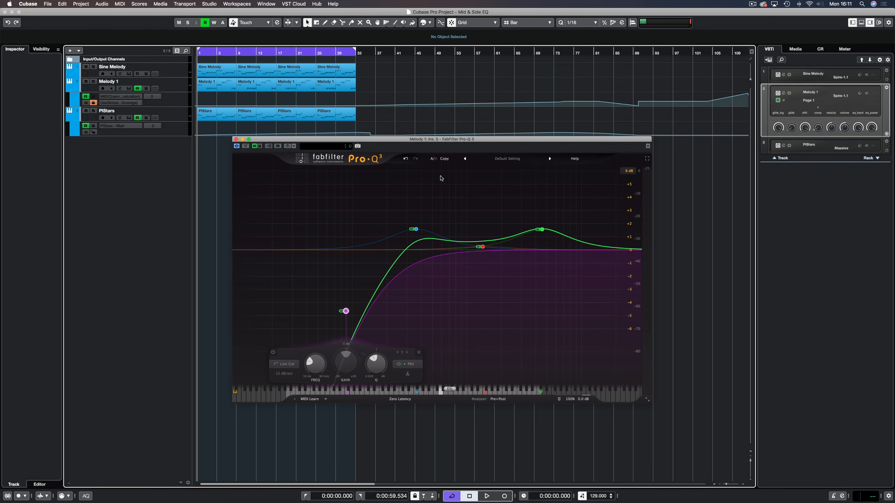
mouse_move(339, 317)
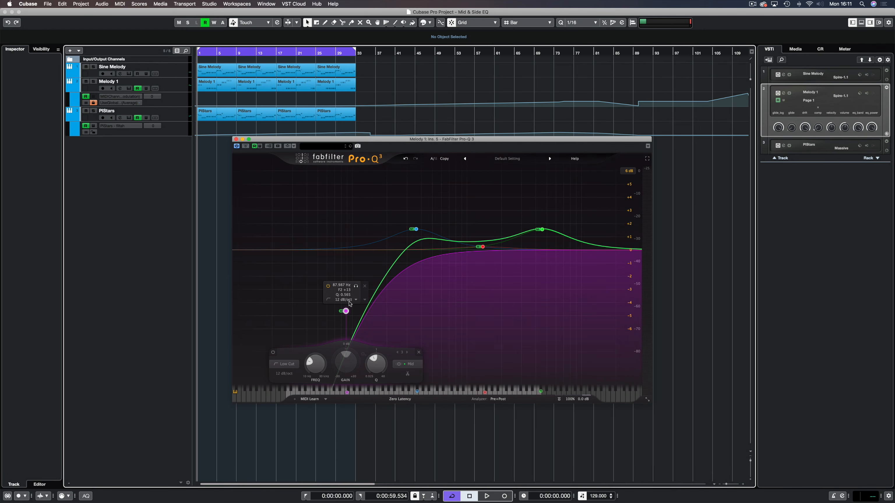
left_click(236, 140)
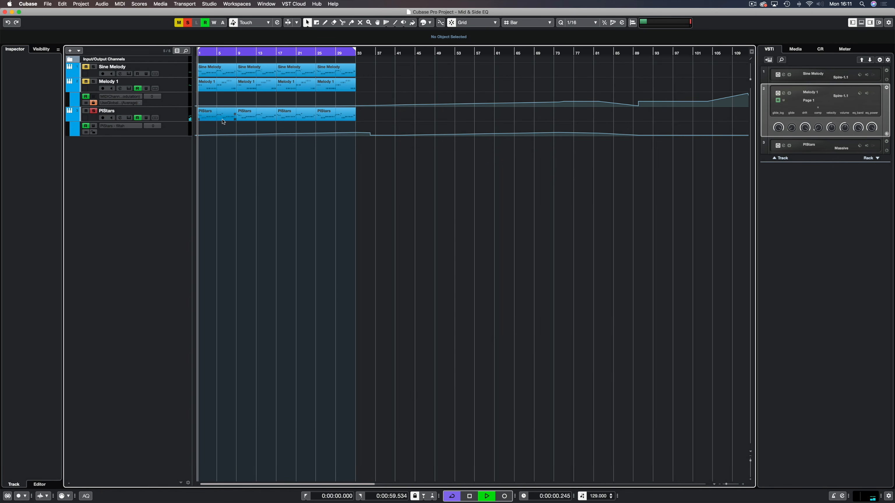
Insert FabFilter Pro-Q 3 into the fifth insert slot of the PlStars channel in the MixConsole, and close the mixer.
key("F3")
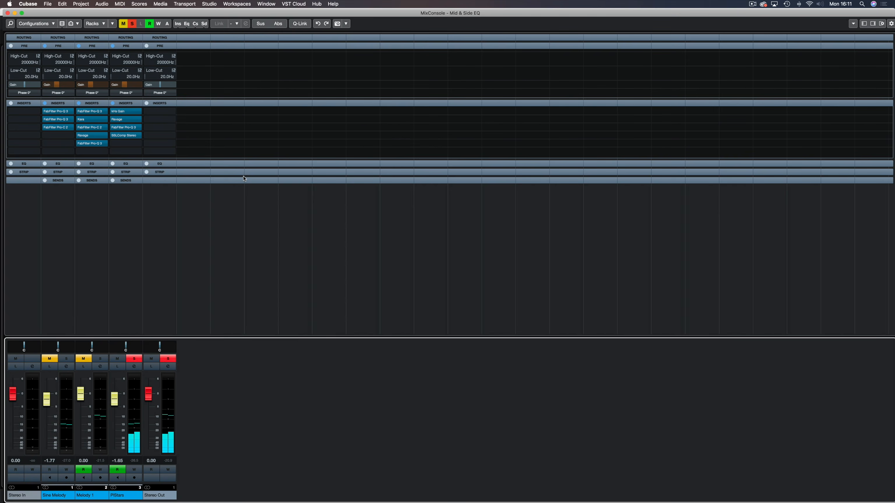
left_click(138, 144)
type("pro")
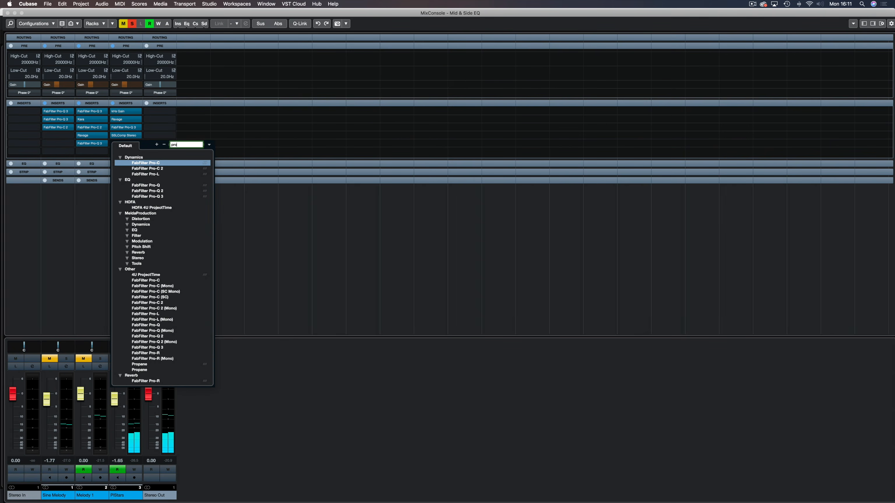
left_click(156, 197)
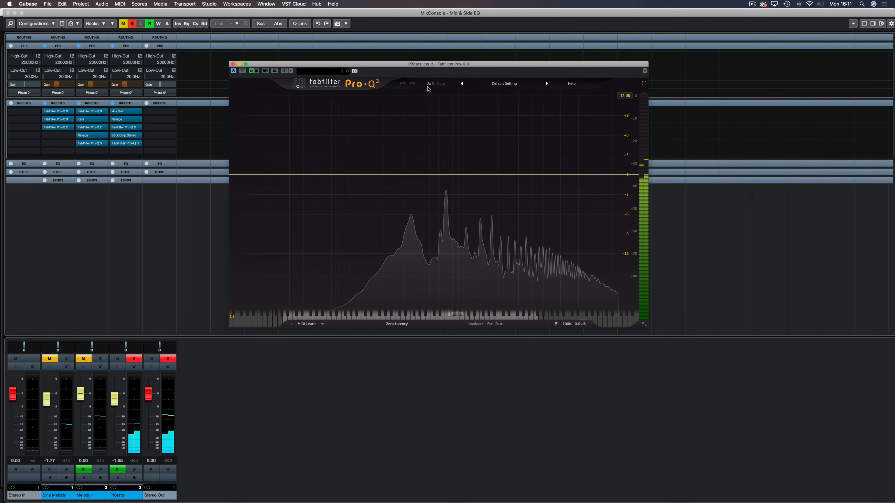
left_click(8, 13)
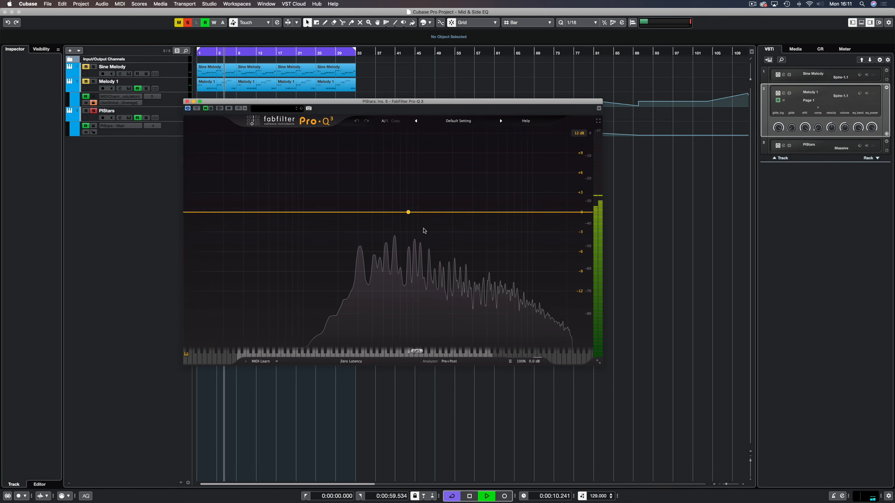
Add a 12 dB/oct Stereo low cut to the PlStars equalizer at about 378 Hz, Q about 0.929.
left_click(269, 214)
left_click_drag(270, 214, 364, 213)
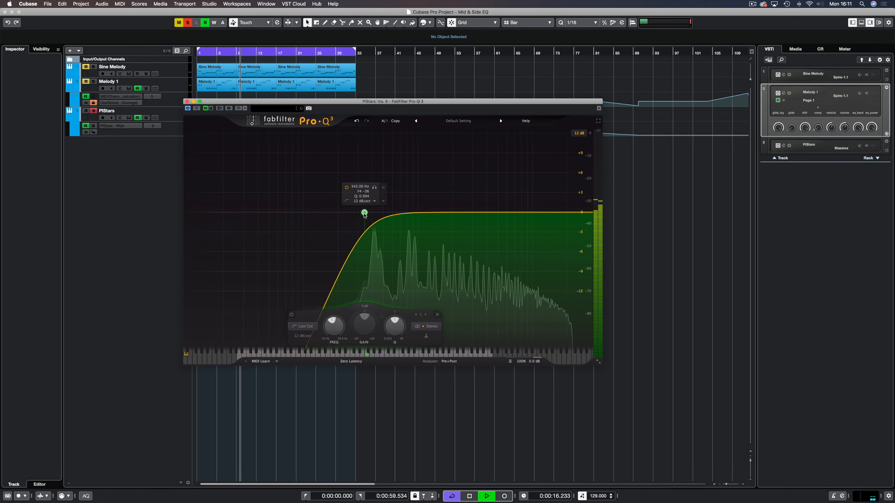
left_click(195, 212)
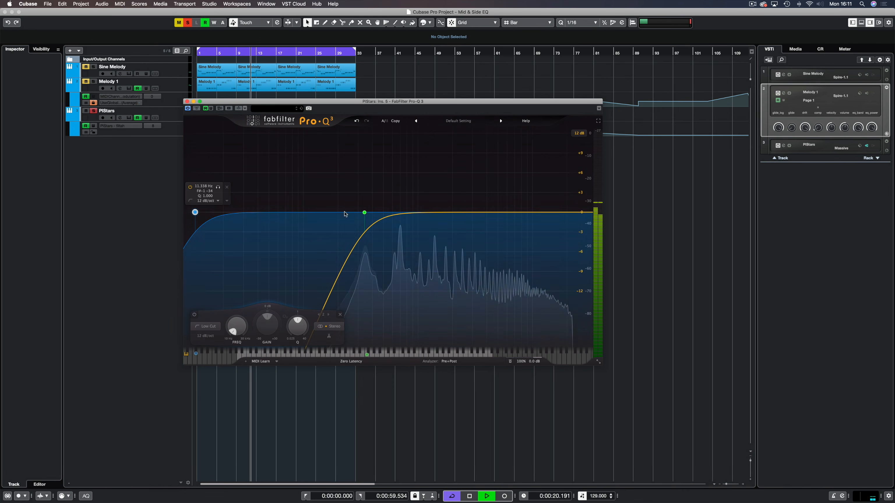
mouse_move(364, 213)
left_mouse_down()
mouse_move(453, 215)
mouse_move(369, 216)
left_mouse_up()
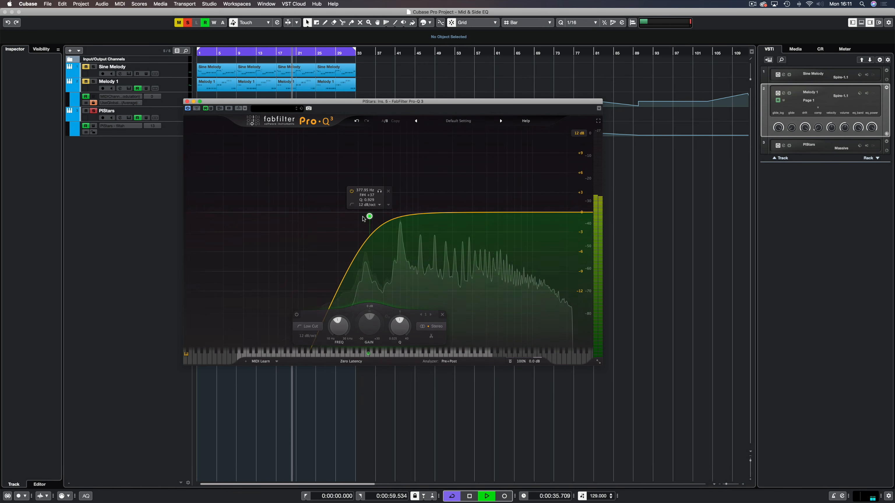
Set the B state's low cut to Side placement and raise it to about 904 Hz, Q about 0.657.
left_click(388, 205)
mouse_move(413, 233)
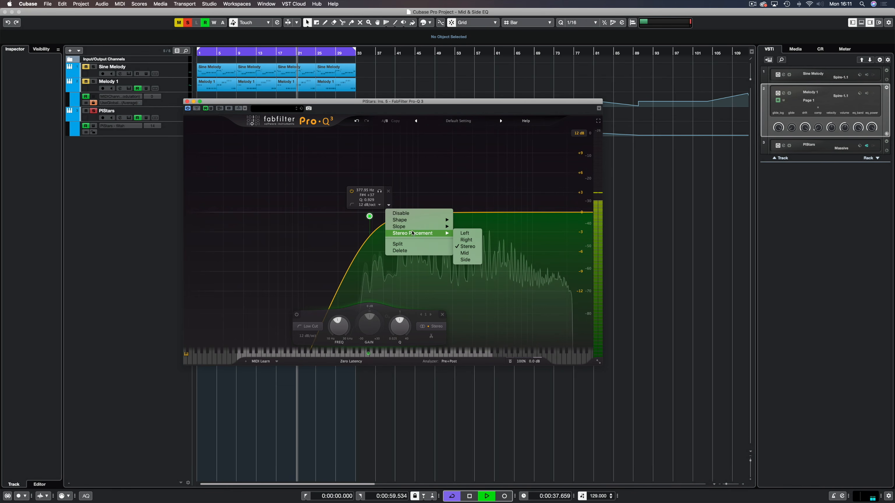
left_click(465, 260)
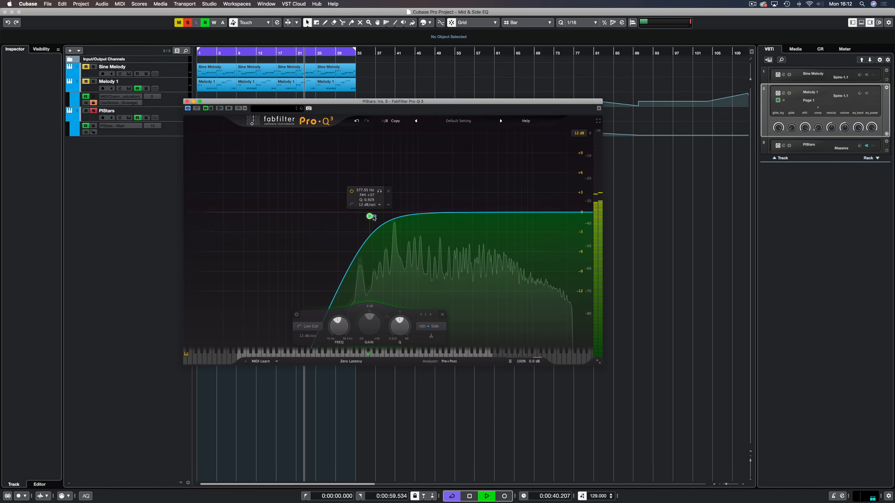
left_click_drag(370, 216, 413, 236)
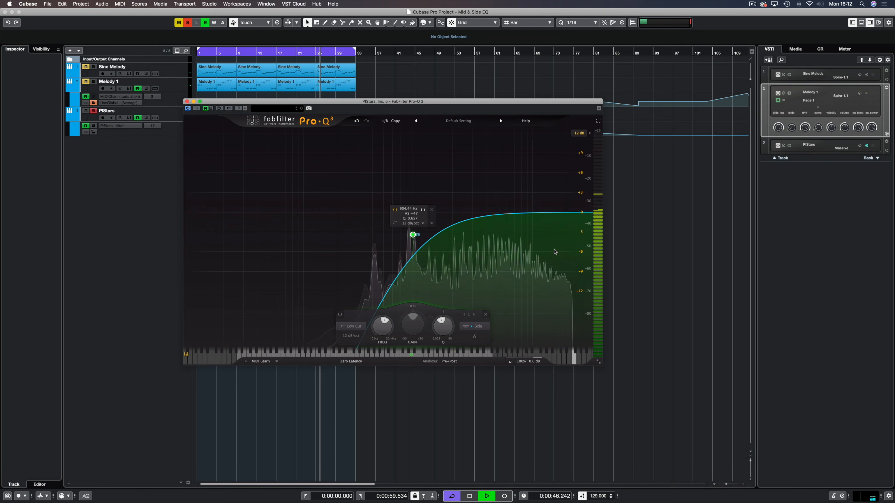
Audition the Side low cut band on its own, and lower it to about 476 Hz, Q about 0.509.
left_click(422, 209)
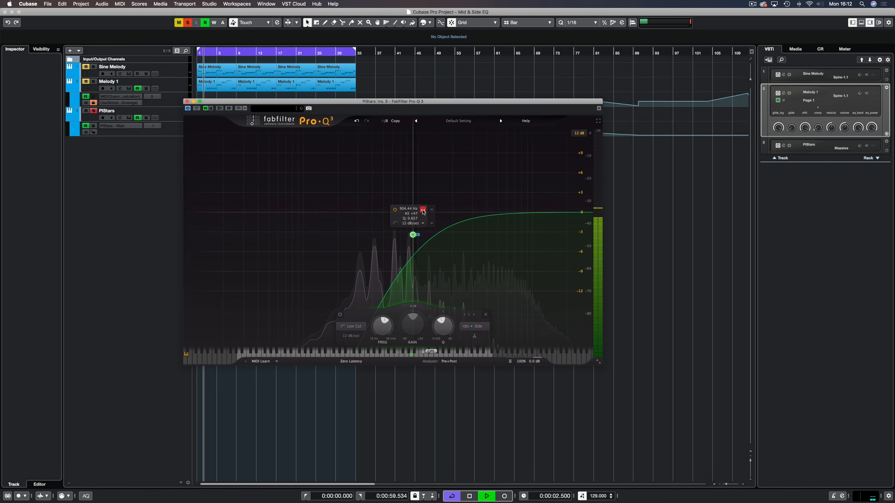
left_click(422, 210)
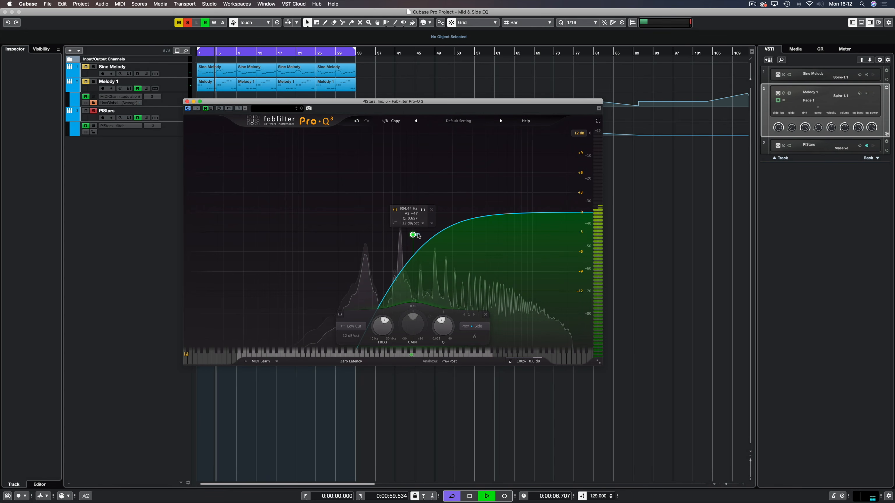
left_click_drag(417, 234, 383, 251)
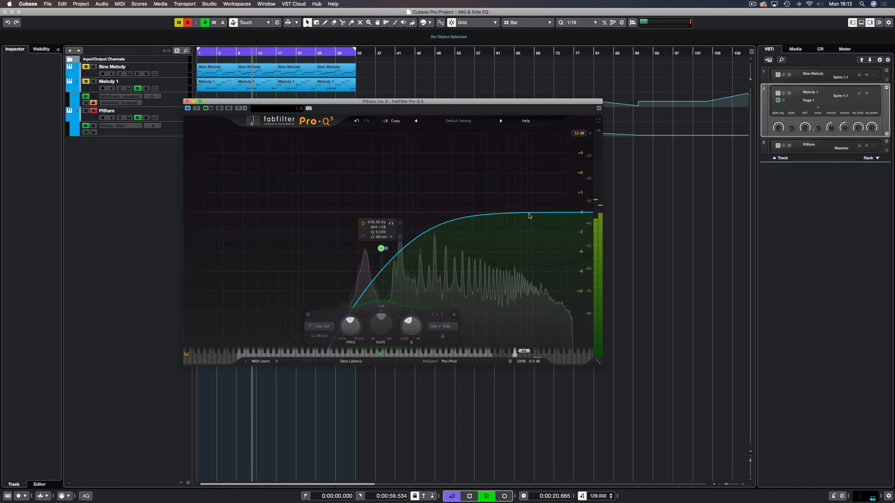
Add a bell boost near 7.4 kHz, set its placement to Mid, and move it lower in frequency at about +3 dB.
left_click_drag(516, 211, 518, 205)
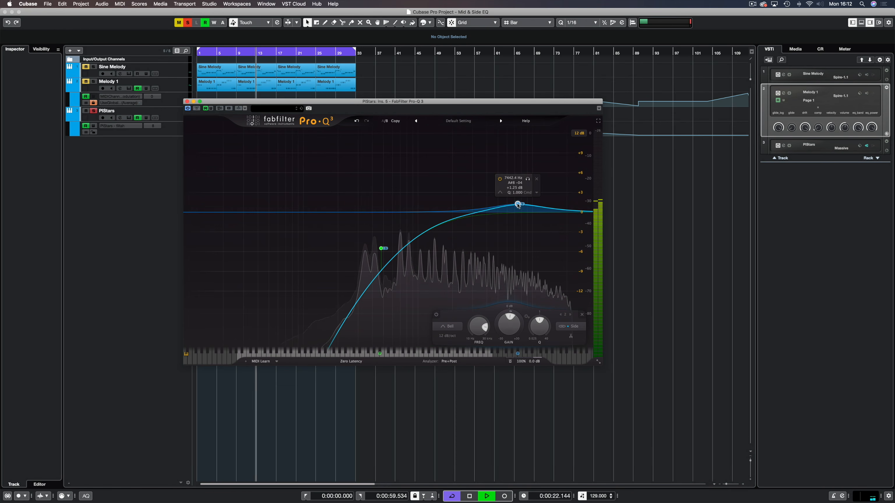
left_click(536, 193)
mouse_move(571, 238)
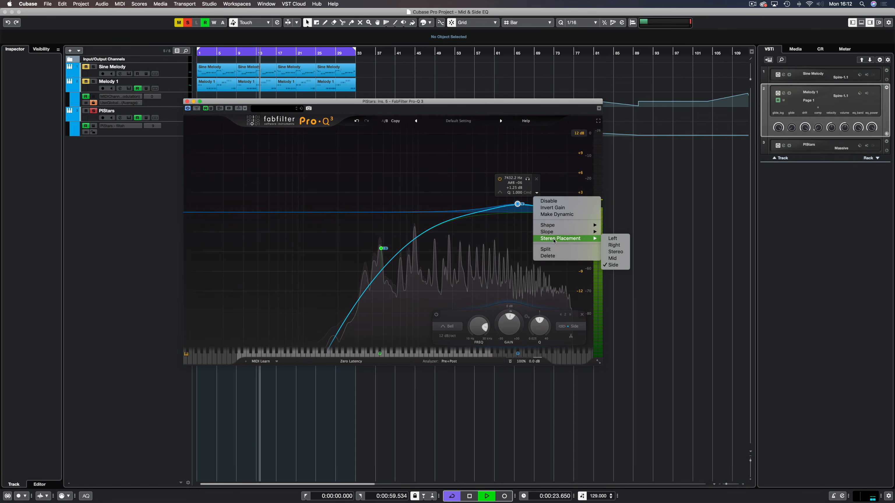
left_click(612, 258)
left_click_drag(518, 203, 491, 194)
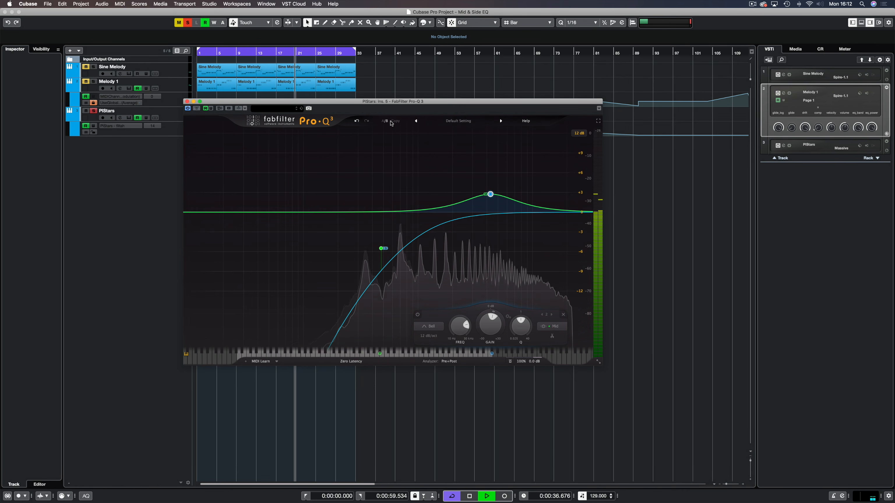
Set the A state's low cut to Stereo placement and compare it with the B state's Side low cut.
left_click(380, 250)
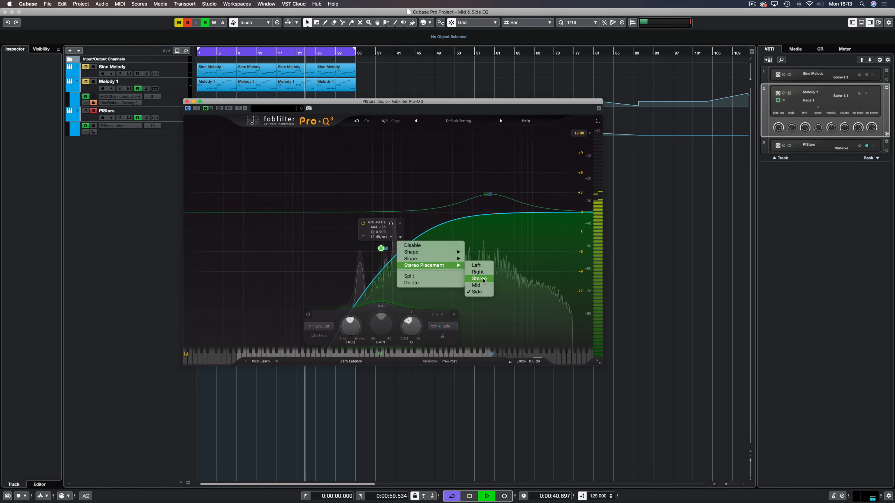
left_click(479, 279)
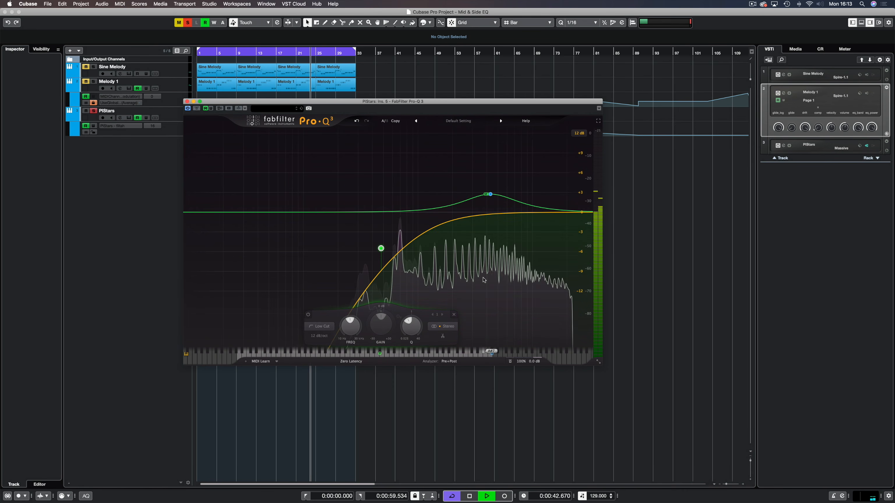
left_click(483, 280)
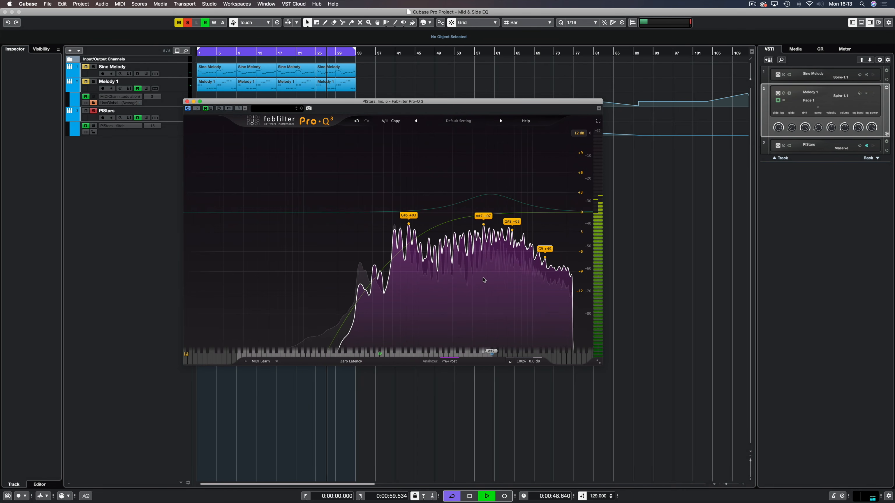
left_click(381, 248)
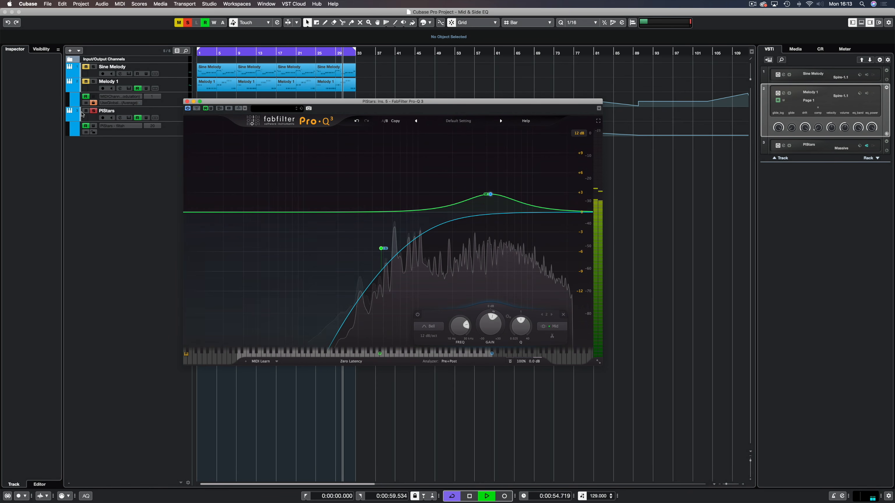
Unsolo PlStars, play the full mix from the start with the A state active, and move the equalizer window below the PlStars clips.
key("space")
left_click(93, 111)
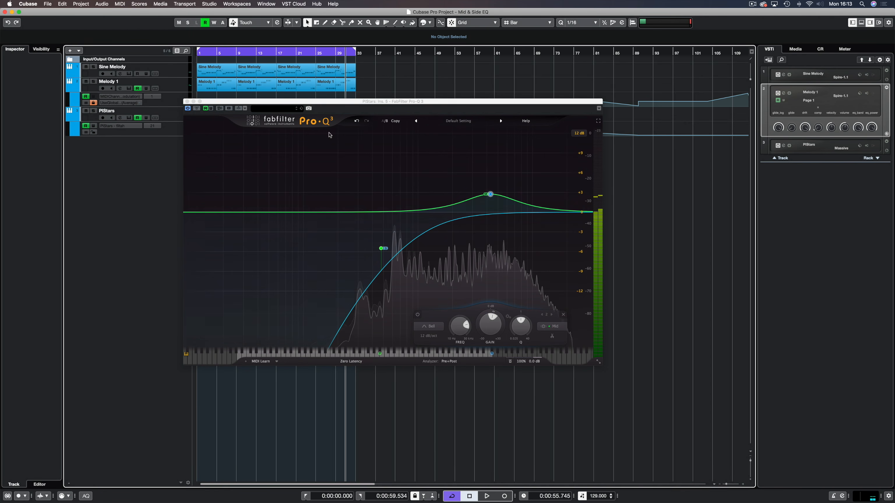
left_click(380, 249)
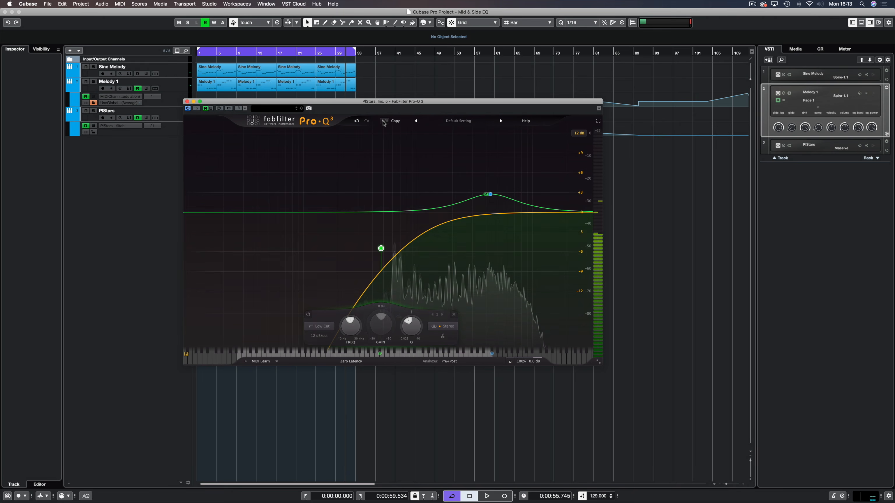
key("space")
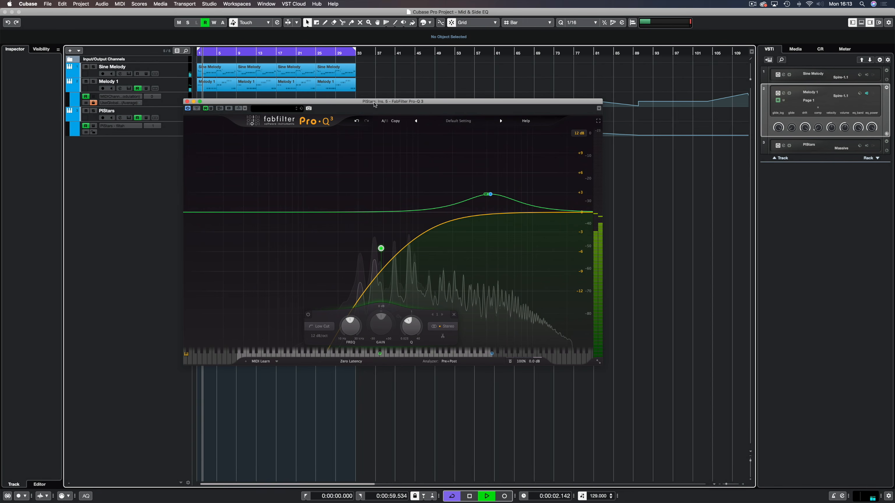
left_click_drag(375, 104, 374, 131)
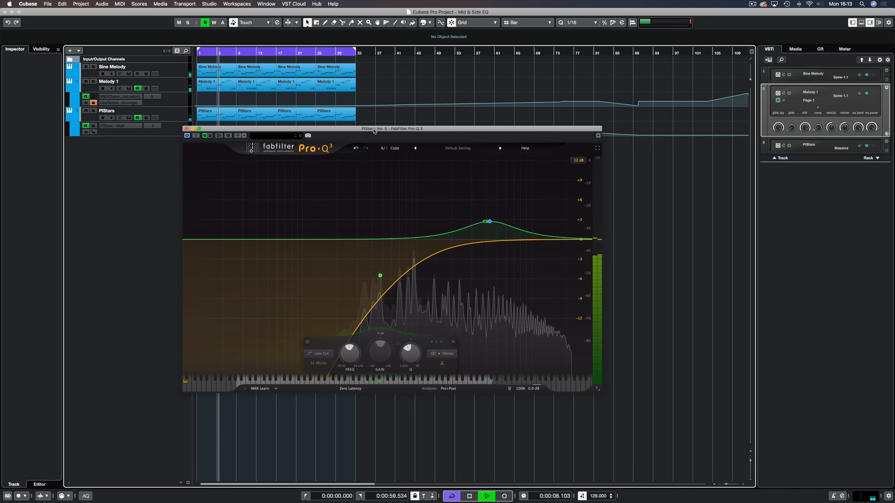
Compare the A state's Stereo low cut with the B state's Side low cut in the full mix.
left_click(384, 148)
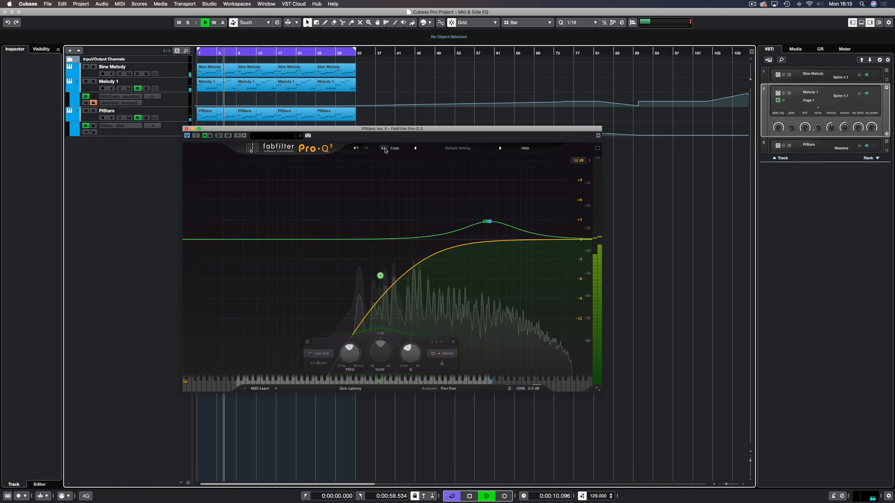
left_click(384, 149)
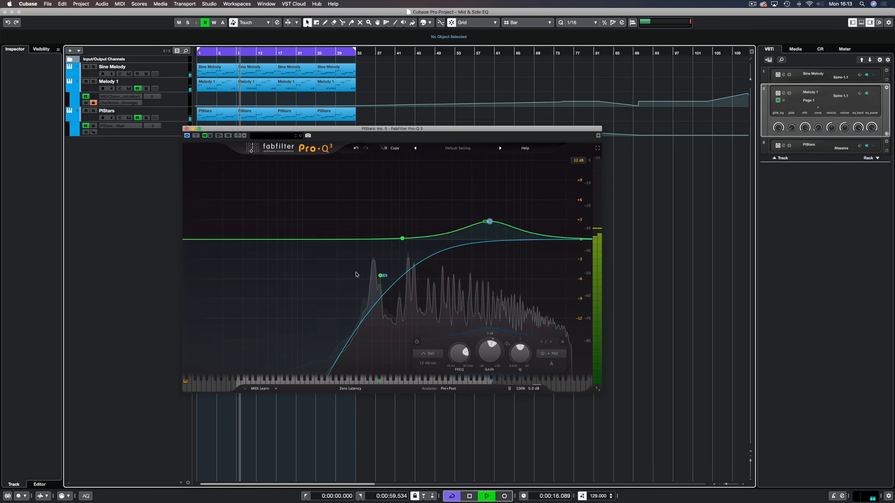
mouse_move(363, 268)
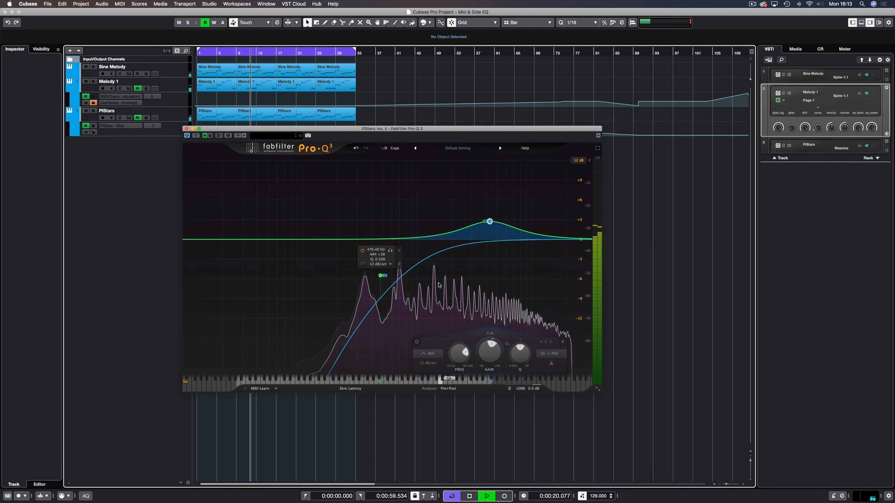
Solo Sine Melody and PlStars, and compare the equalizer's A and B states on those two tracks.
left_click(93, 67)
left_click(94, 111)
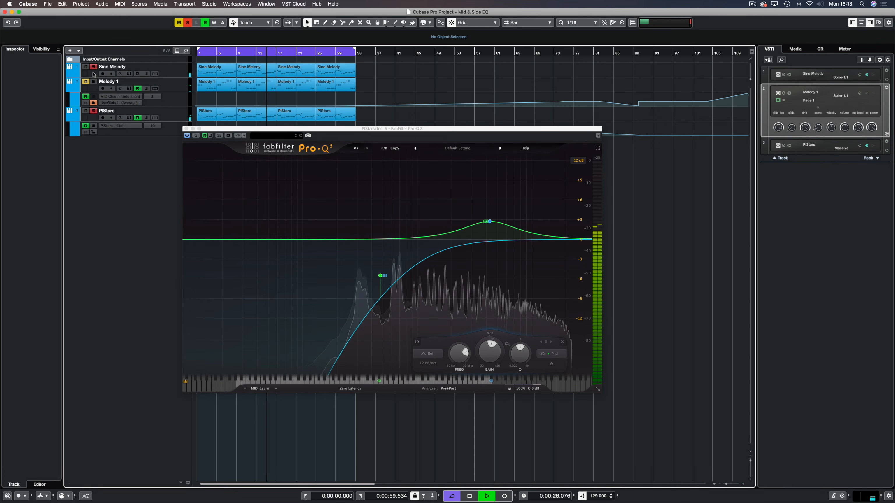
left_click(383, 148)
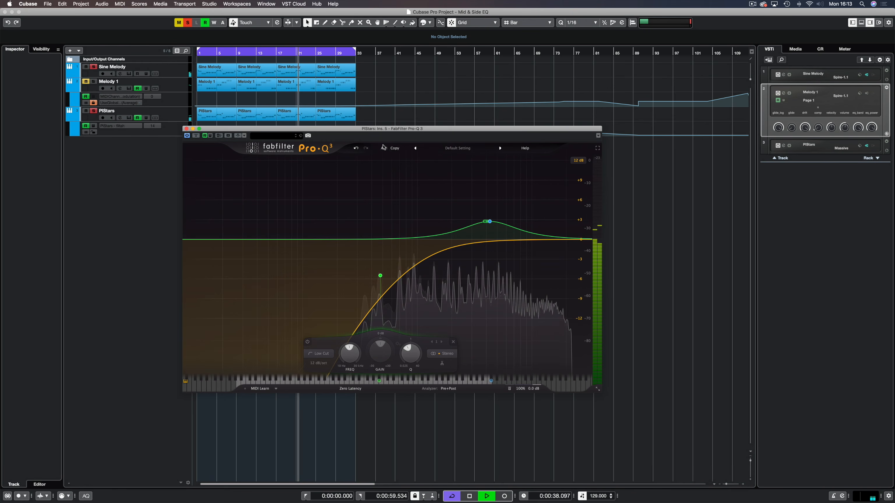
left_click(384, 150)
left_click(384, 150)
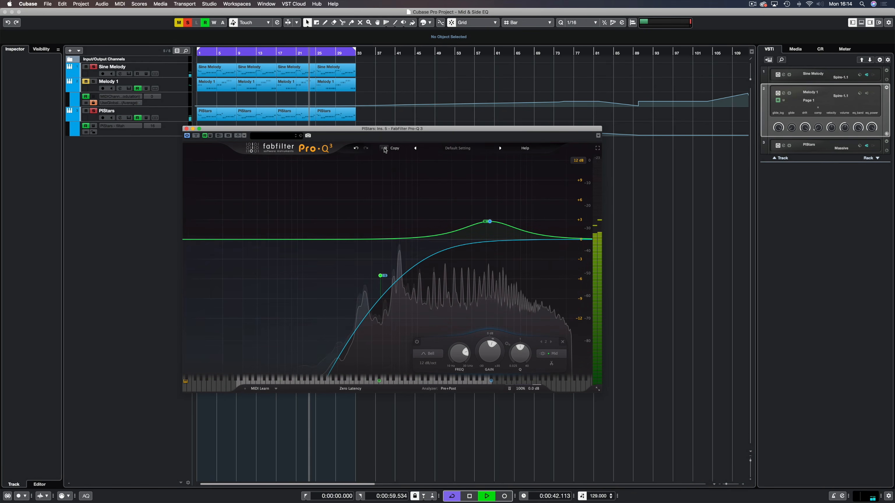
Turn off all track solos, close the equalizer window and stop playback at the project start.
left_click(188, 23)
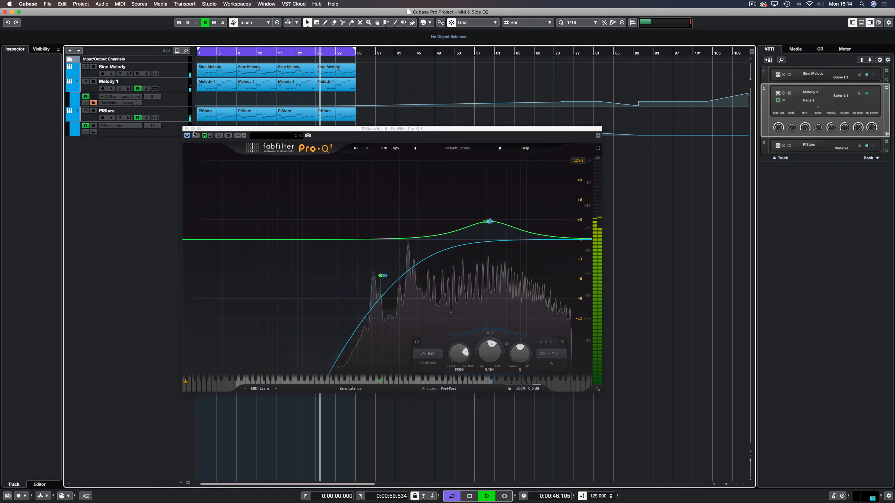
key("super+w")
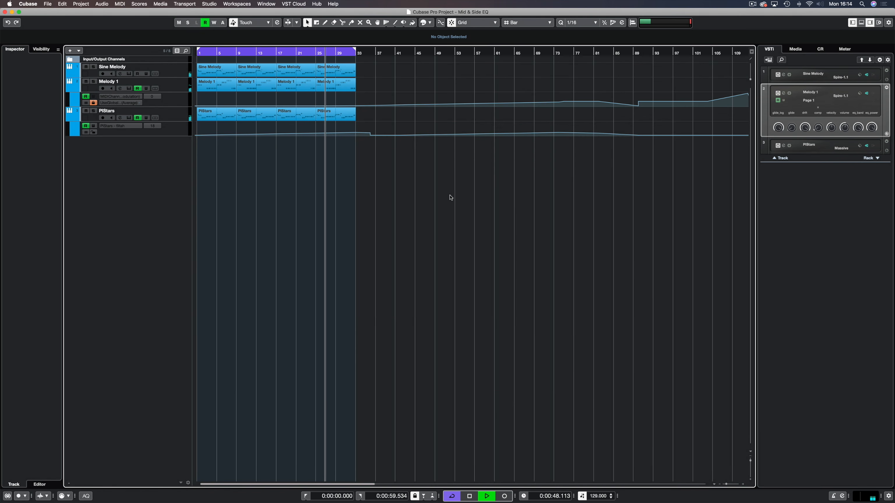
key("space")
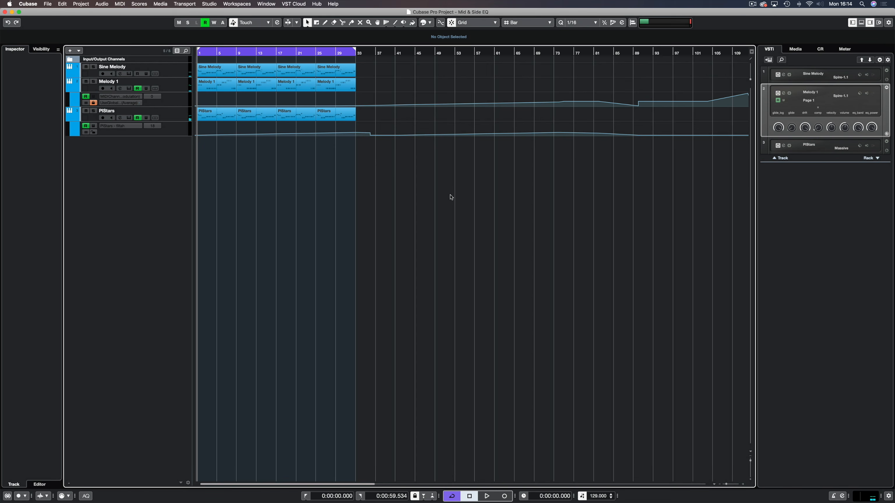
Select the Sine Melody track and open the MixConsole.
left_click(173, 70)
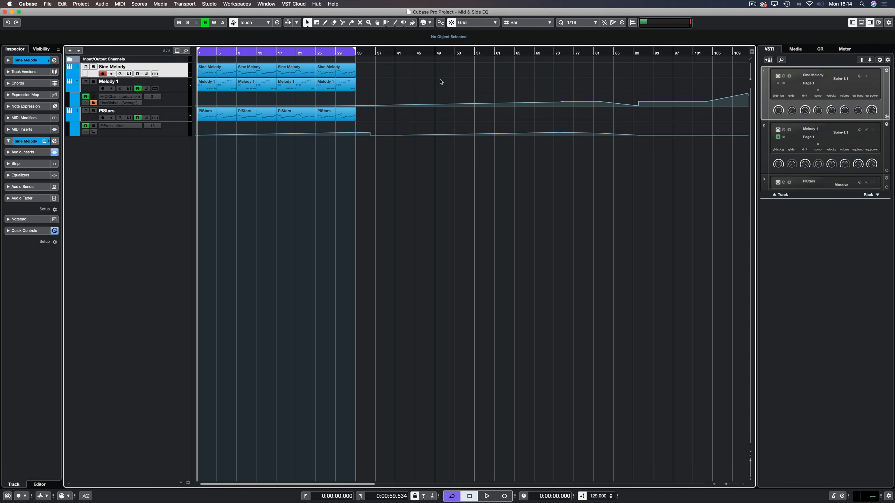
key("F3")
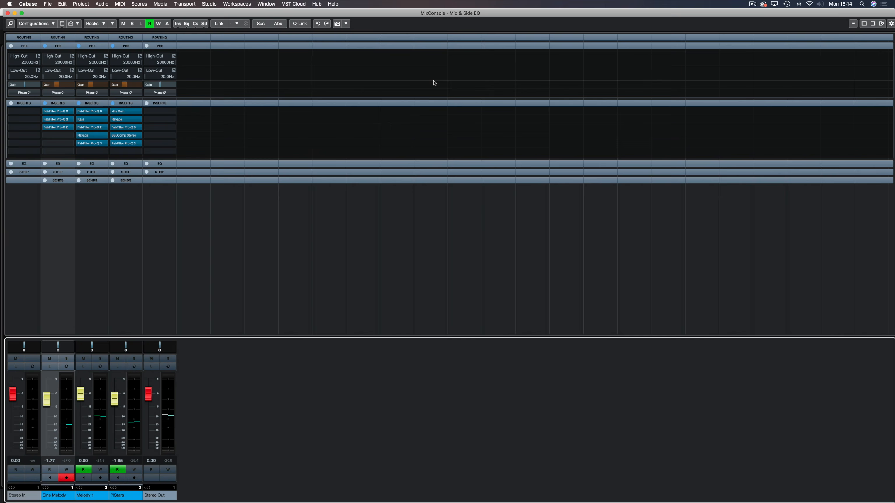